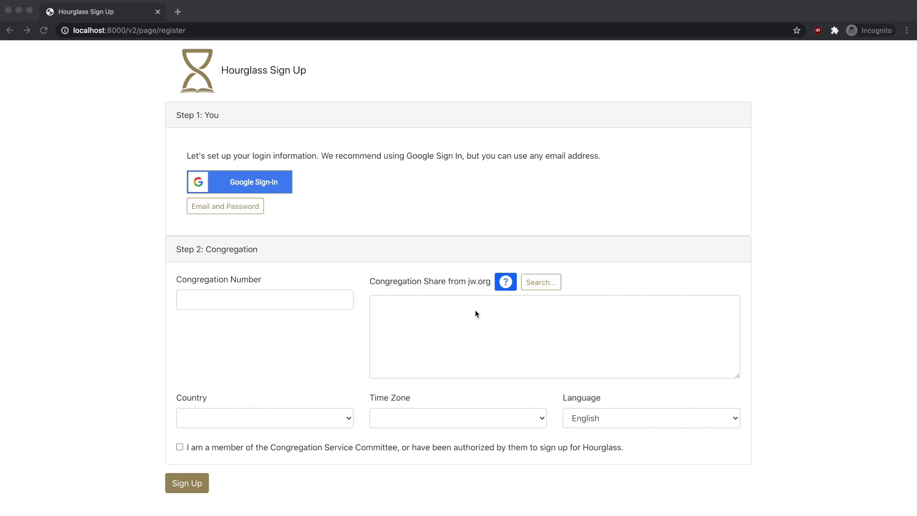
# Step: Search jw.org's meeting finder for congregations near Warwick, NY, USA
pyautogui.click(576, 285)
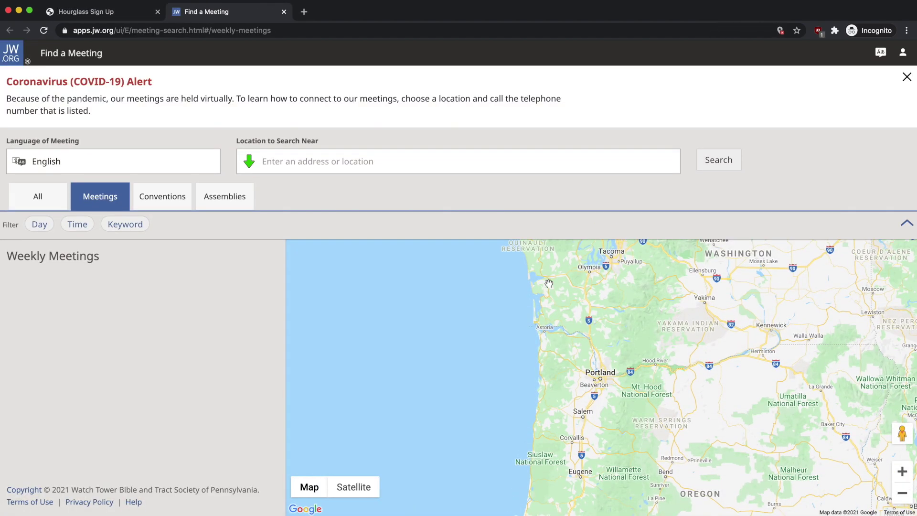
pyautogui.click(323, 162)
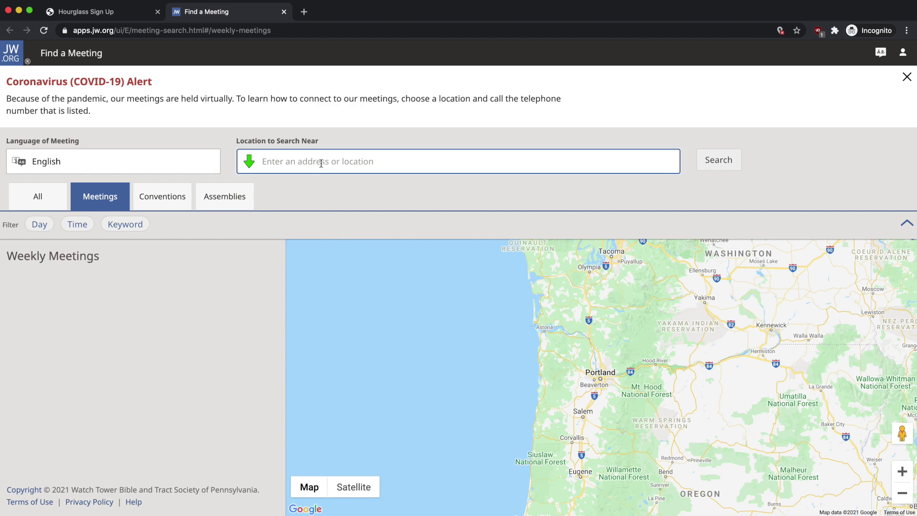
pyautogui.write('war')
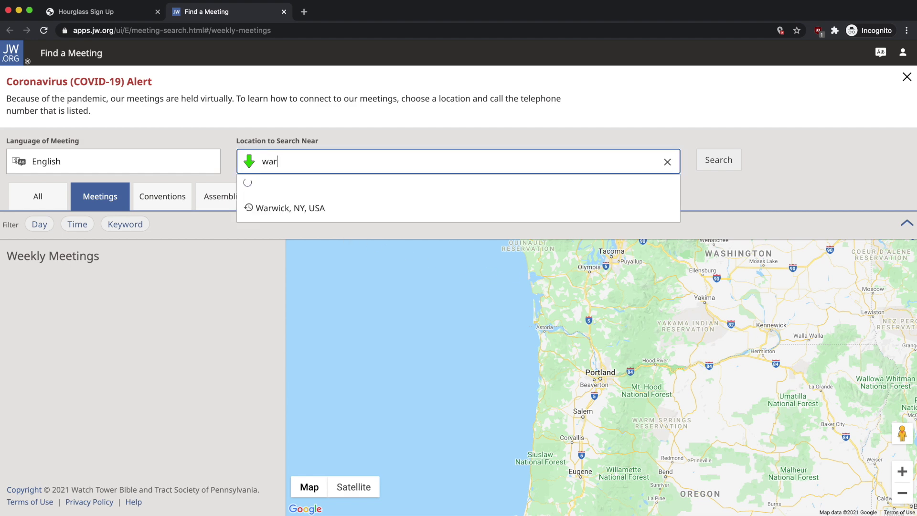
pyautogui.write('wick')
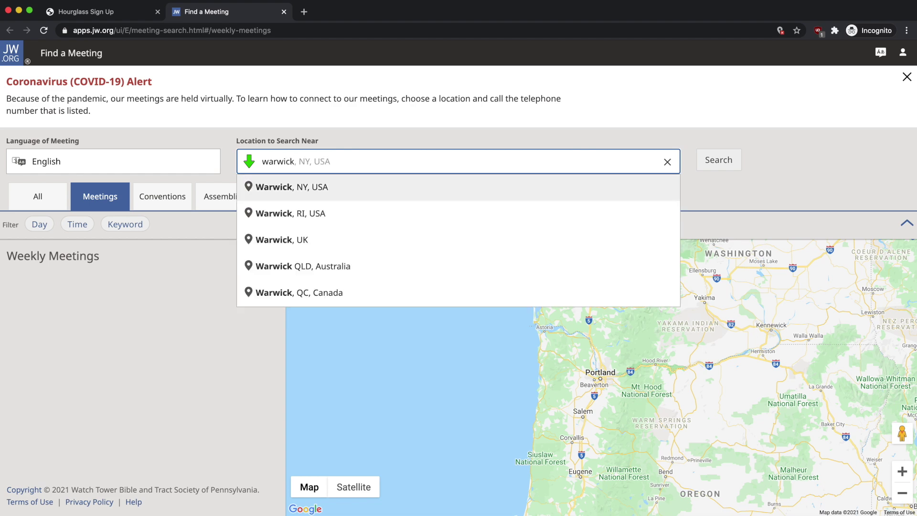
pyautogui.click(298, 187)
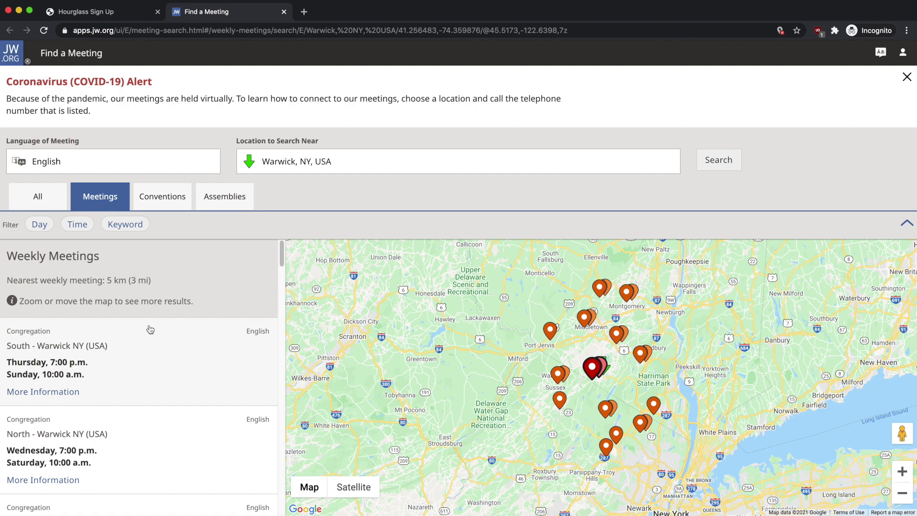
pyautogui.scroll(-2, 150, 332)
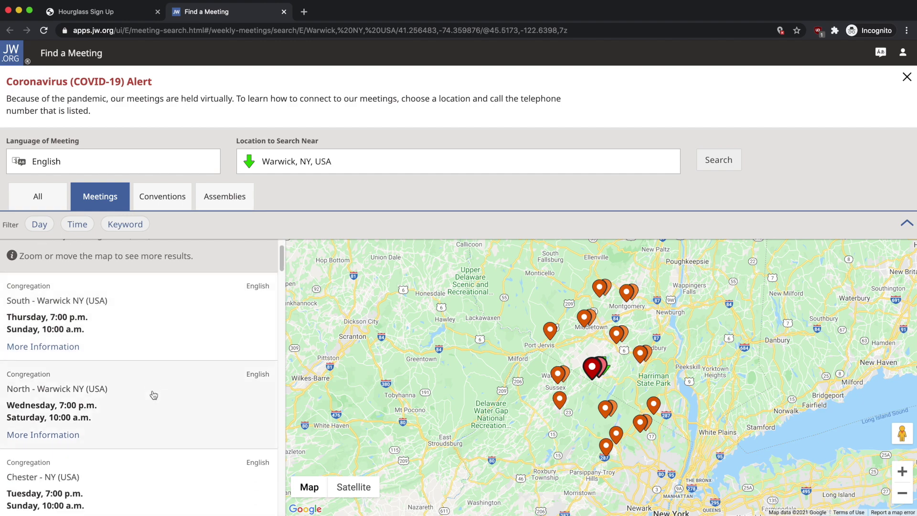
# Step: Bring up the North - Warwick NY (USA) congregation's shareable details
pyautogui.click(153, 394)
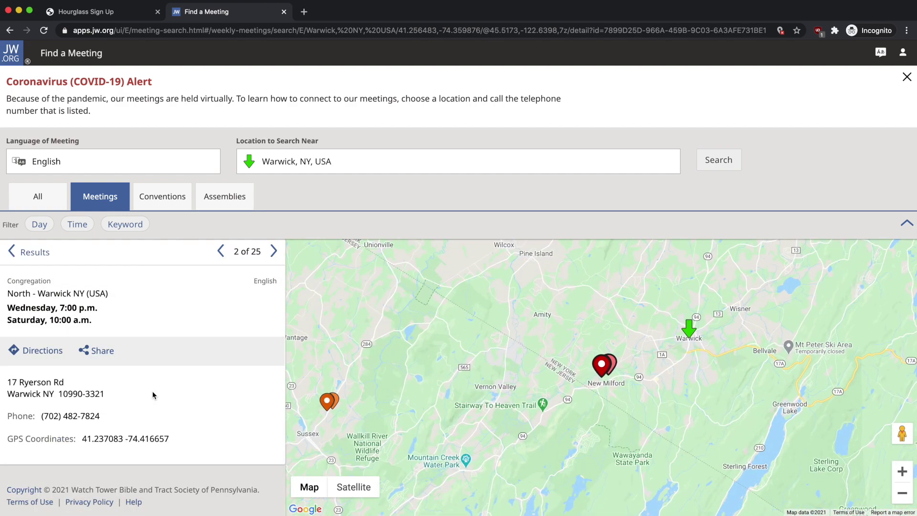
pyautogui.click(103, 352)
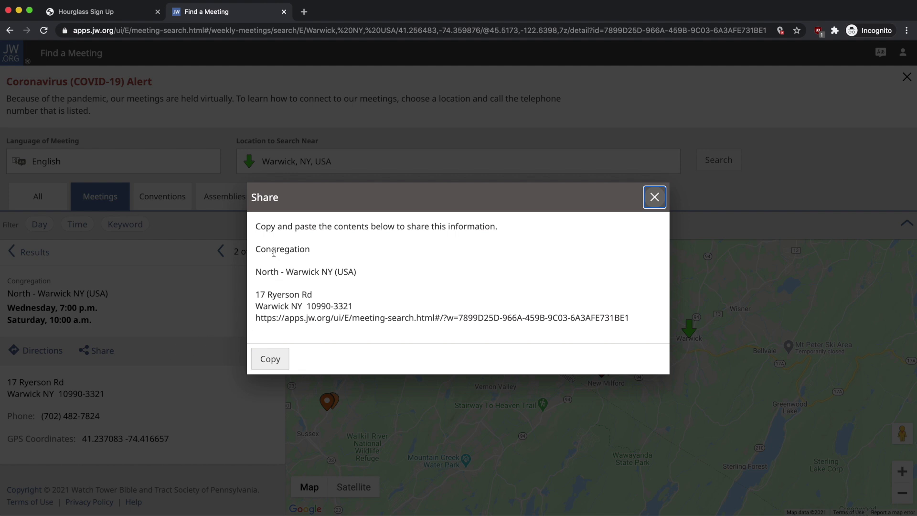
# Step: Copy the North - Warwick congregation's share details to the clipboard
pyautogui.click(278, 365)
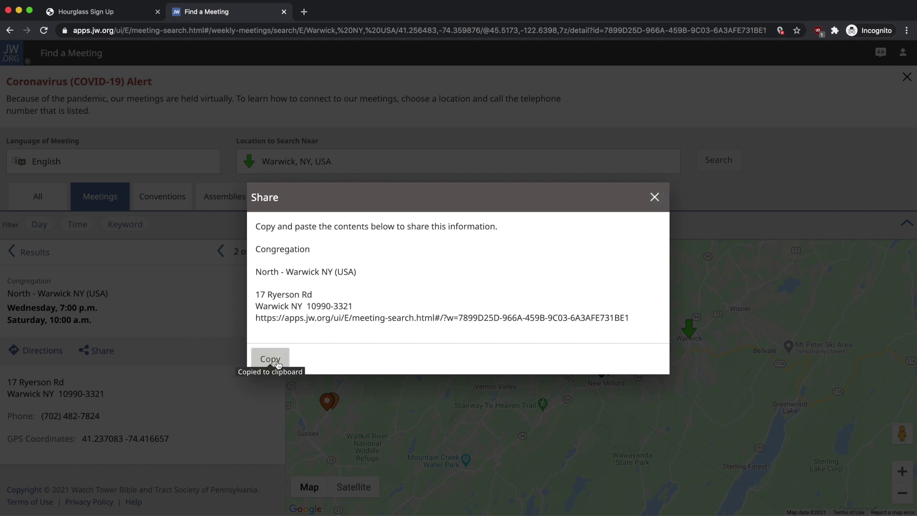
# Step: Paste the North - Warwick NY details into Hourglass's Congregation Share box and submit the sign-up form
pyautogui.click(119, 15)
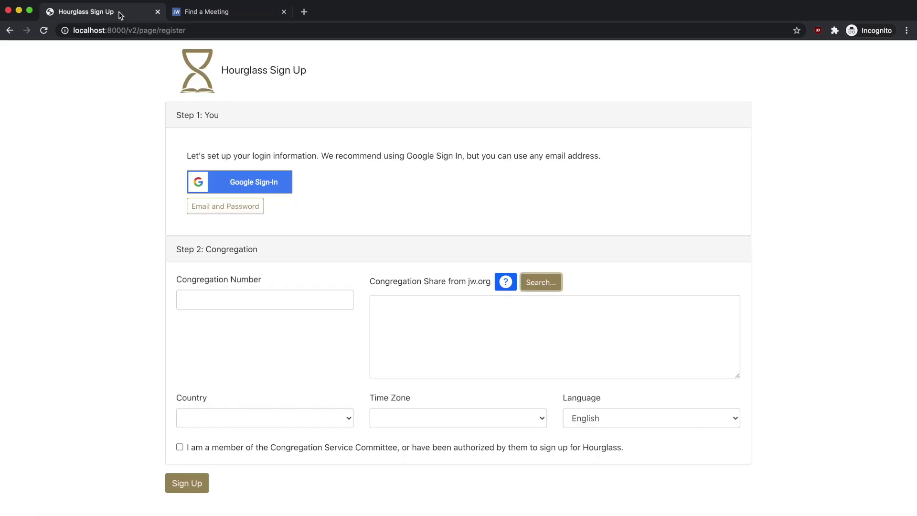
pyautogui.click(407, 322)
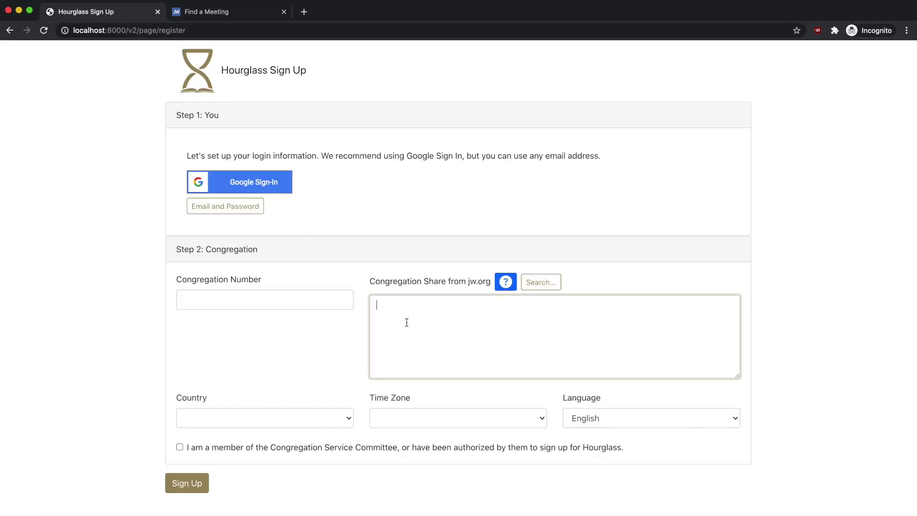
pyautogui.click(79, 0)
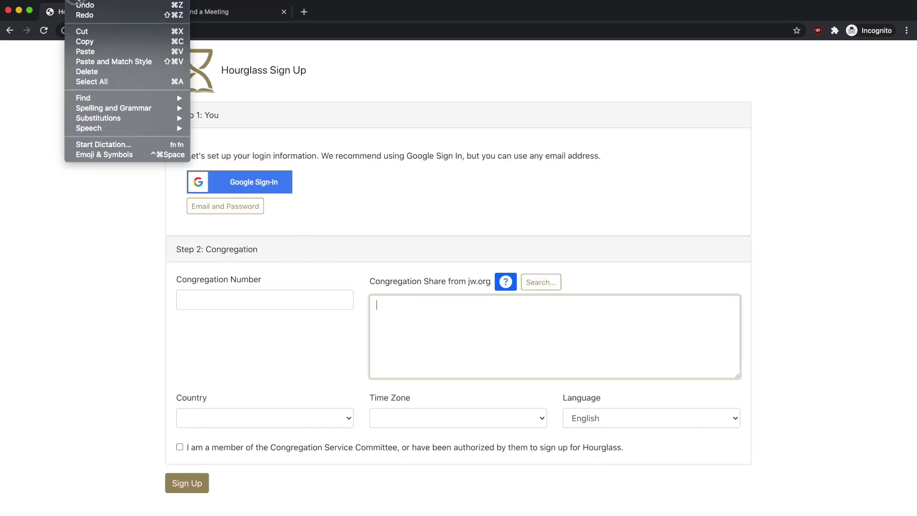
pyautogui.click(90, 51)
pyautogui.click(240, 347)
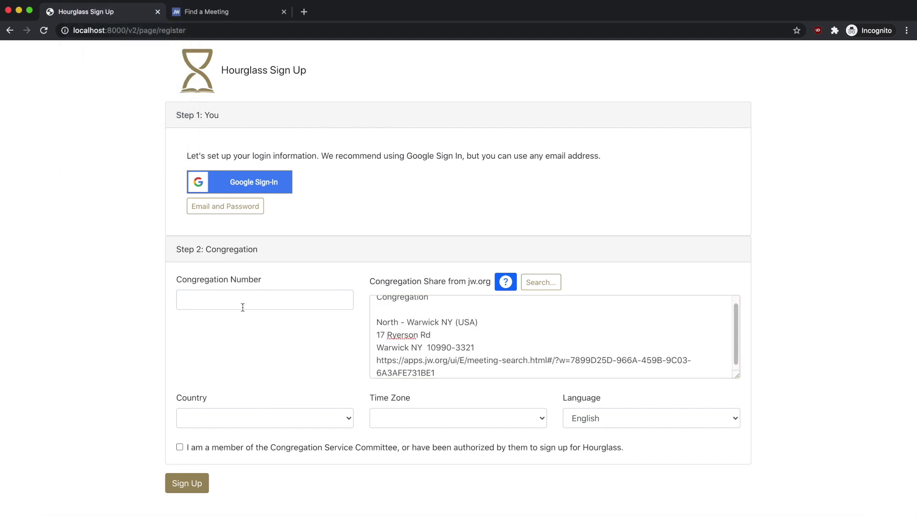
pyautogui.click(188, 495)
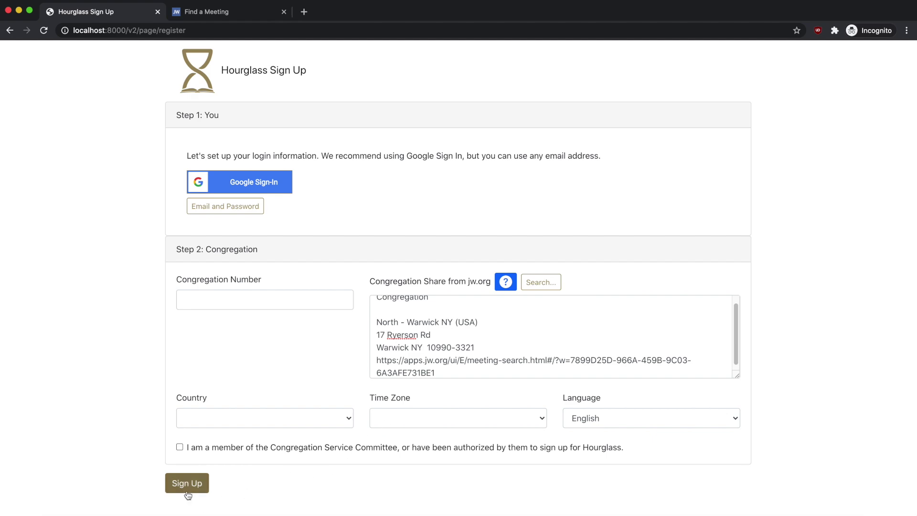